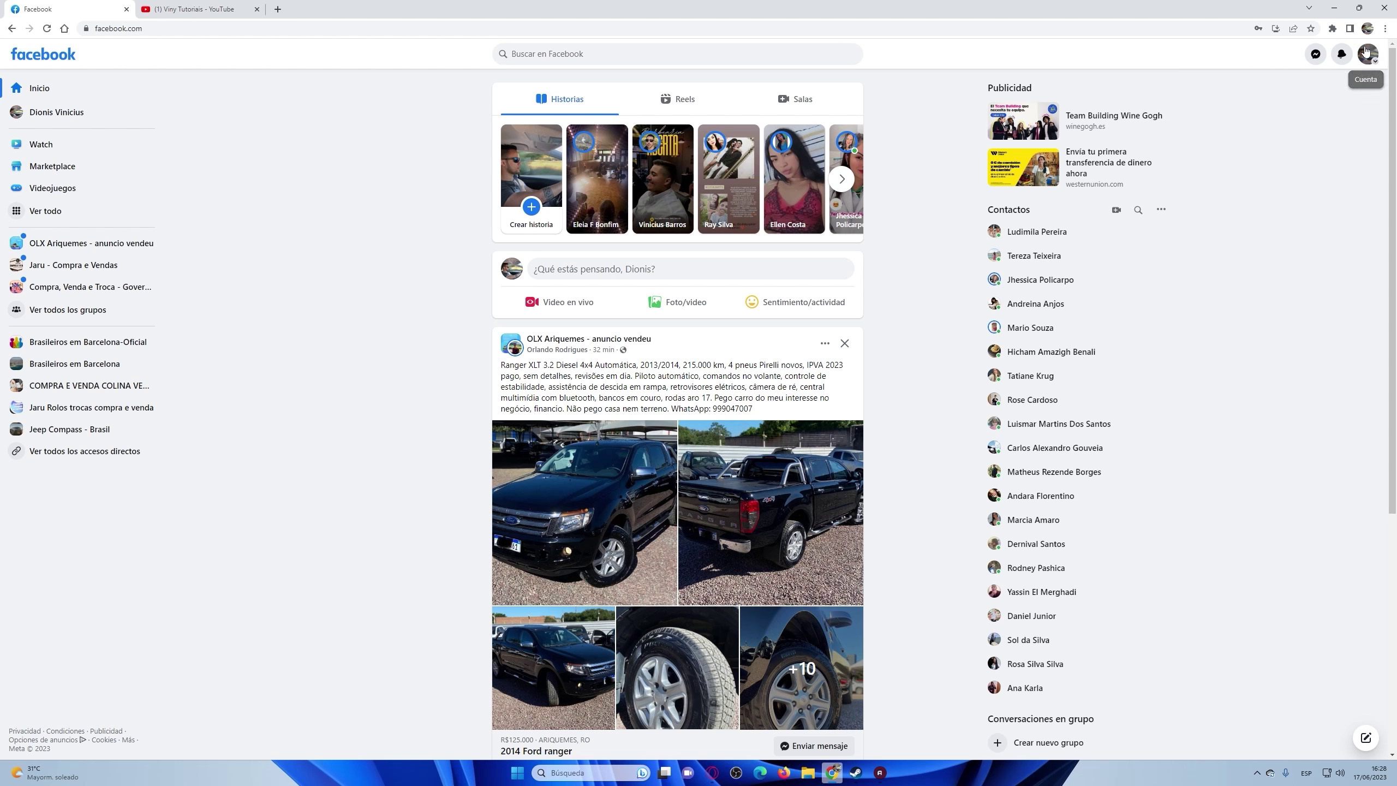
# - Open the contact information under the personal details (Datos personales) of the Meta account centre
pyautogui.click(1377, 63)
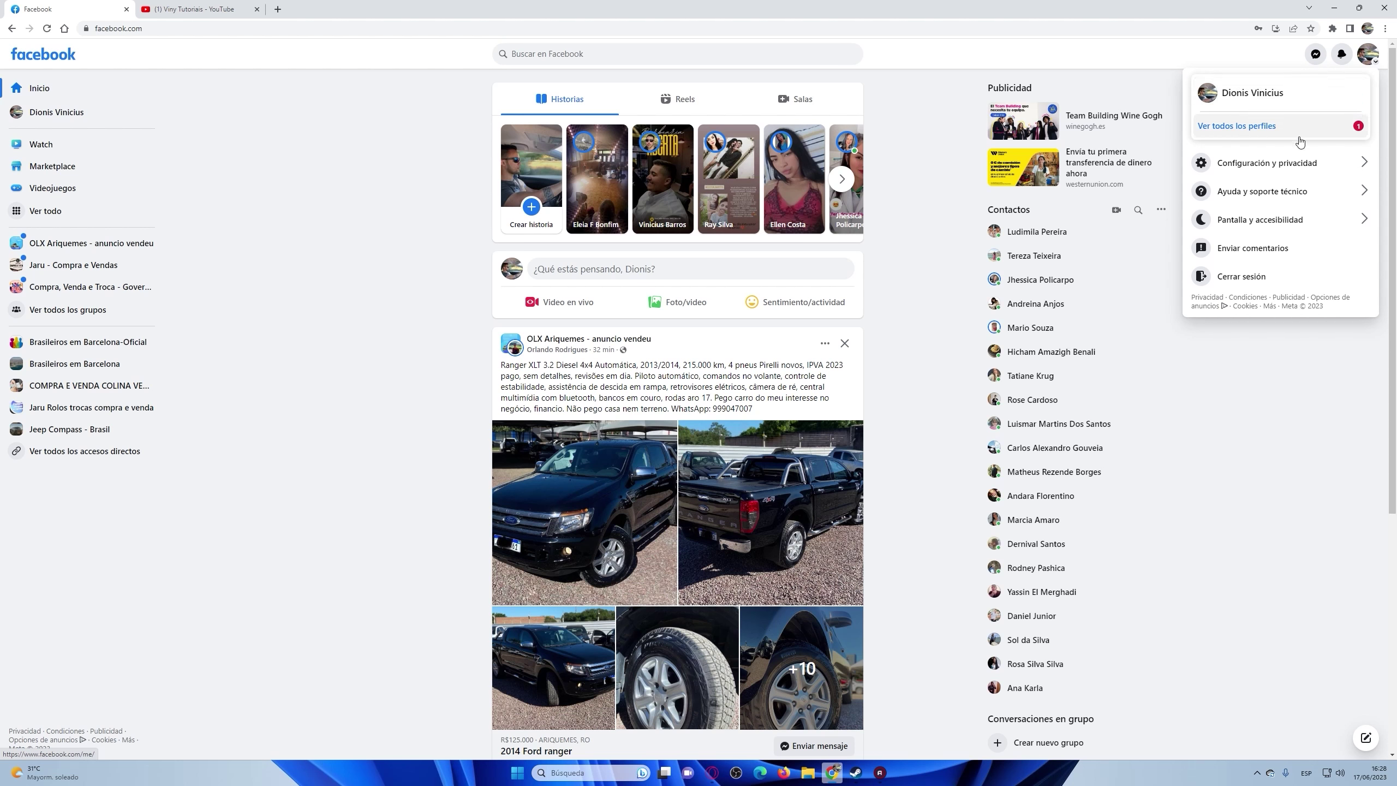
pyautogui.click(1284, 171)
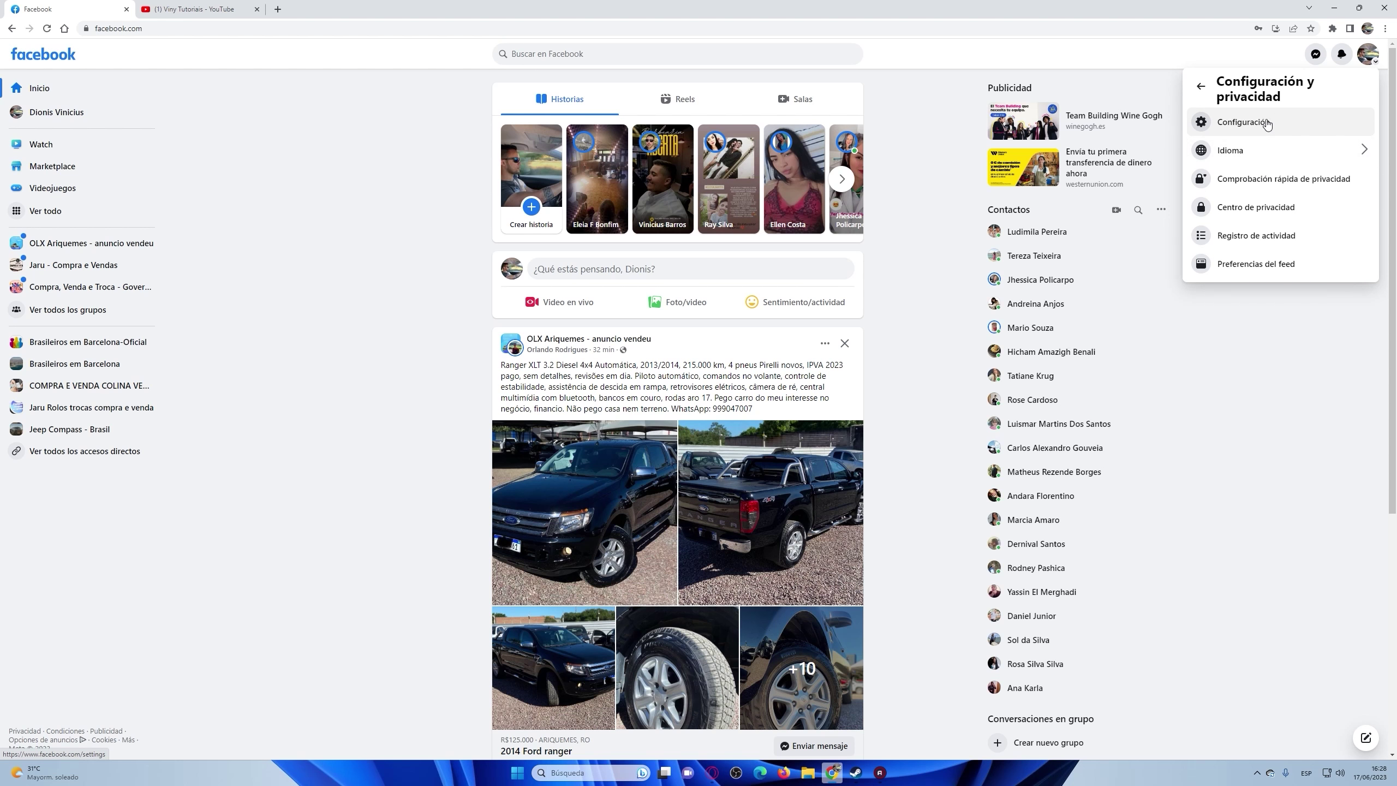
pyautogui.click(1266, 122)
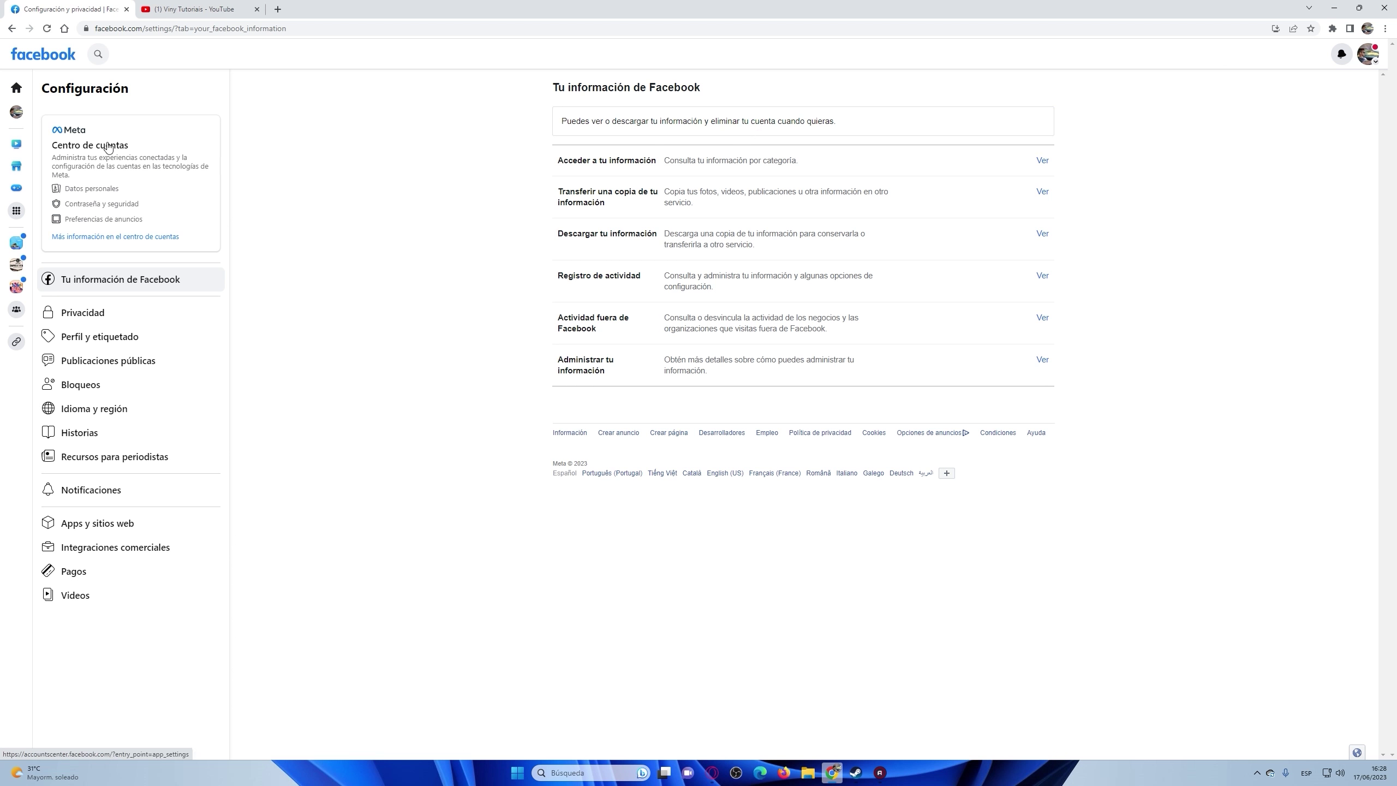
pyautogui.click(179, 201)
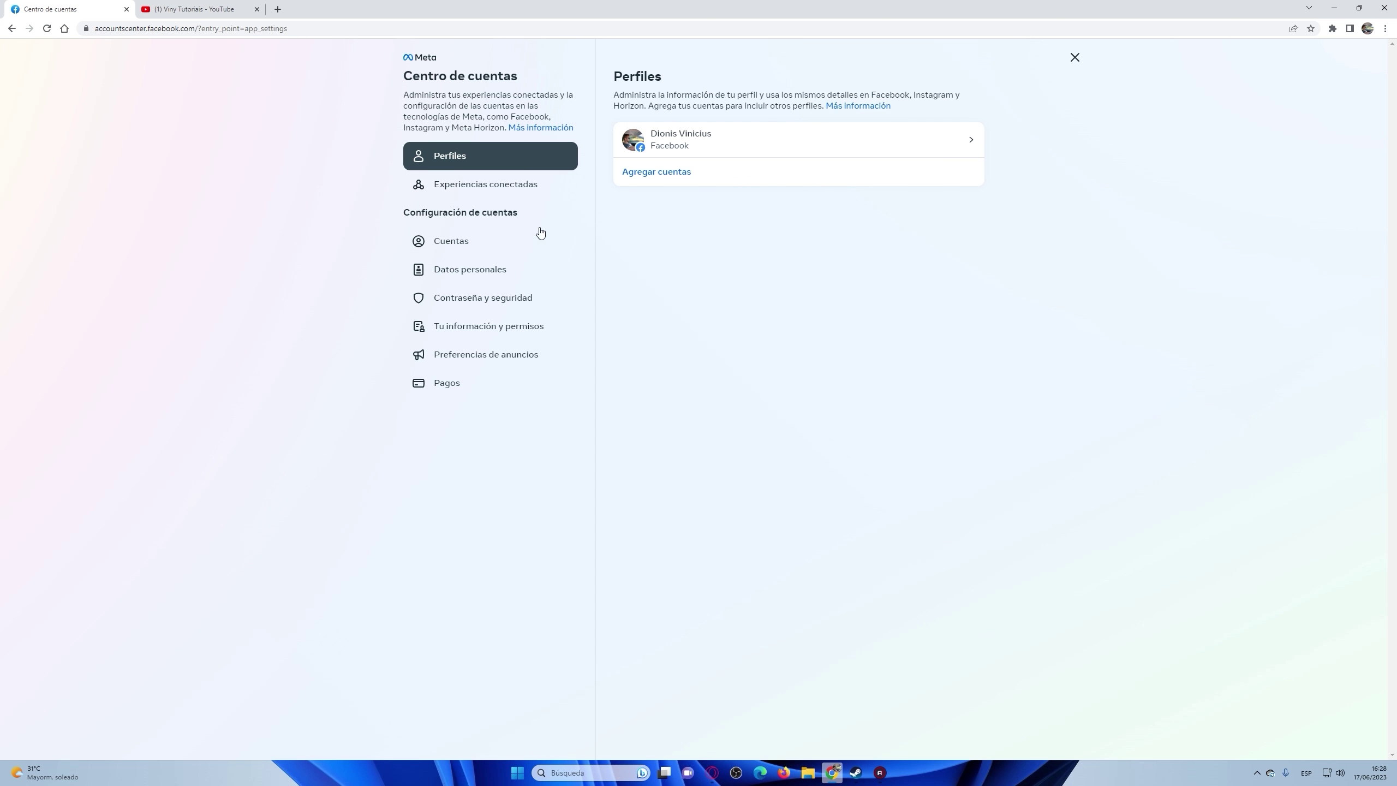
pyautogui.click(482, 275)
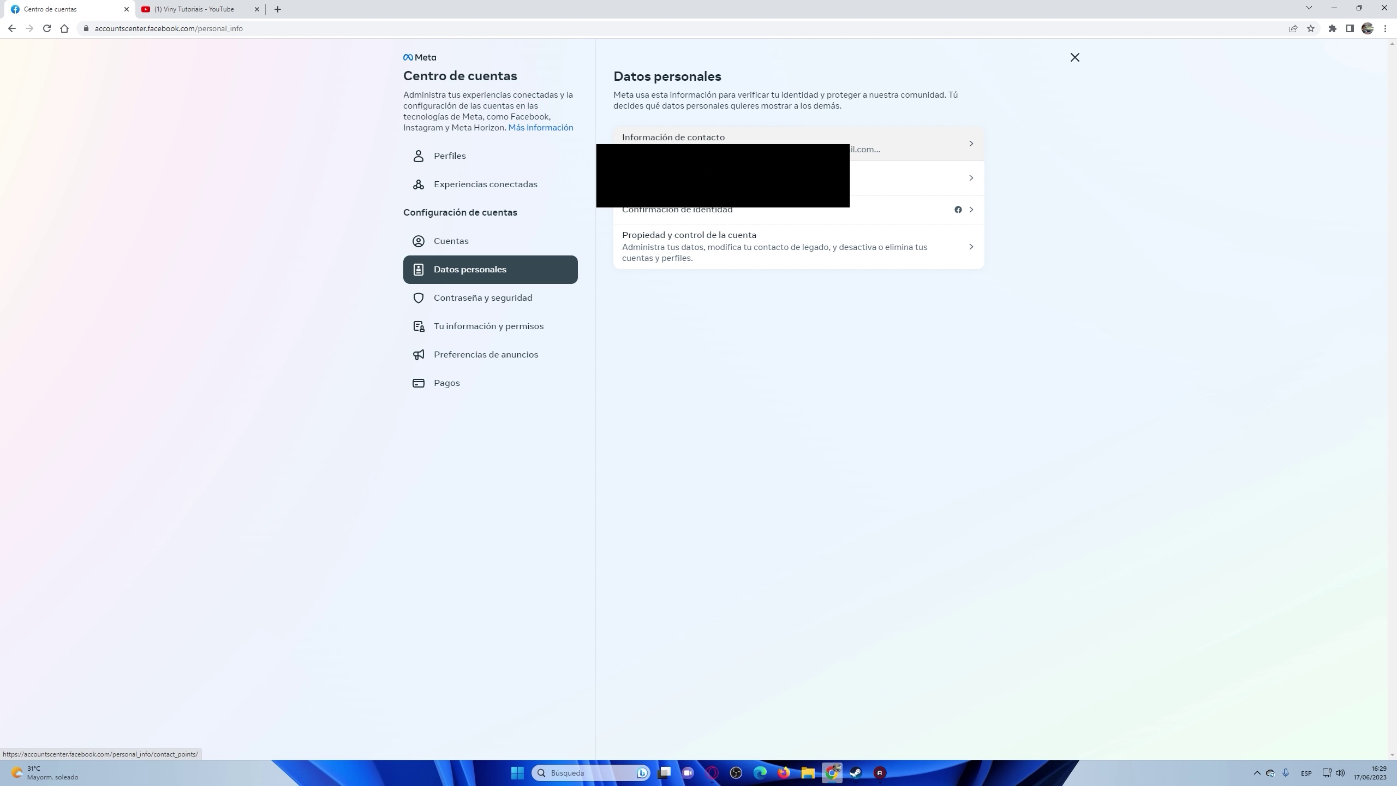
pyautogui.click(955, 147)
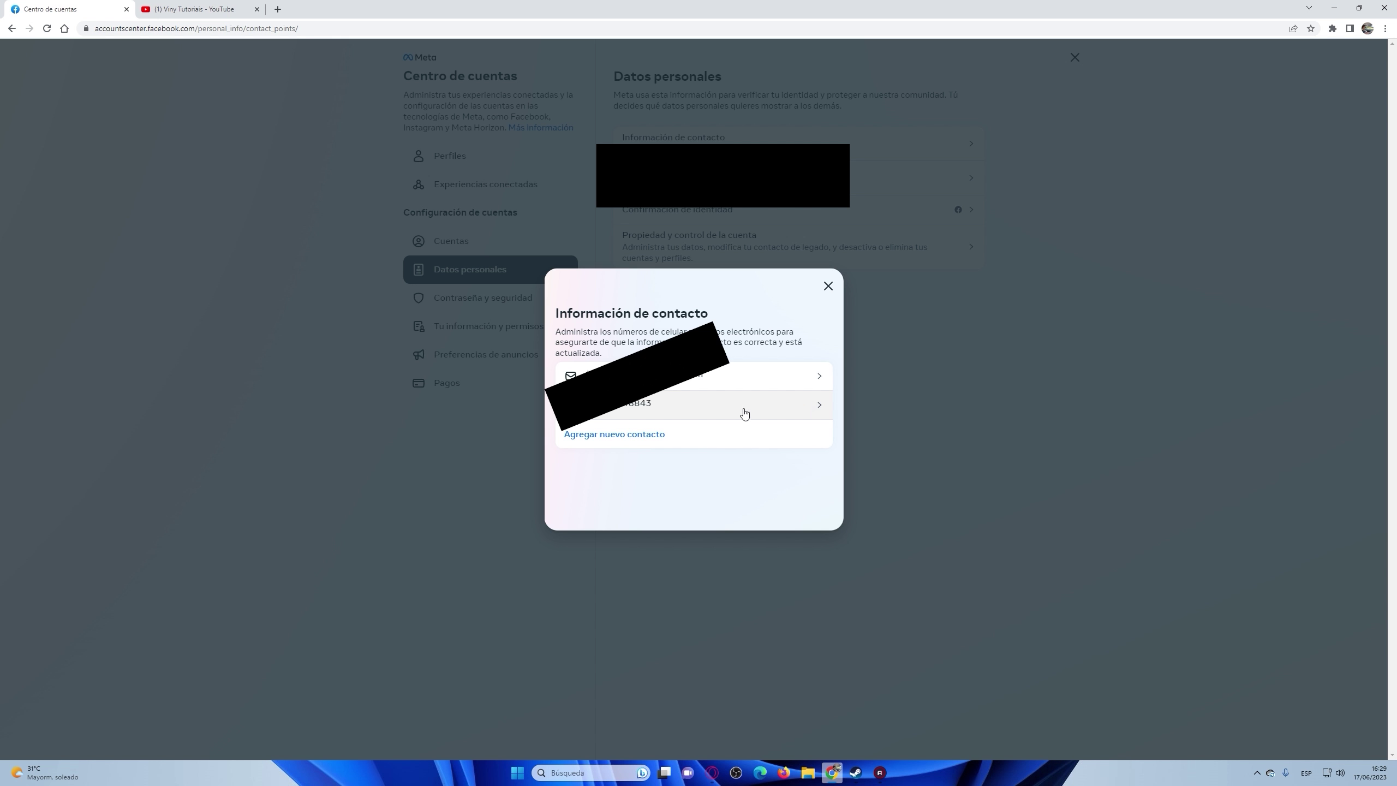
# - Try to delete the existing mobile number from the account, then return to the contact information list
pyautogui.click(796, 406)
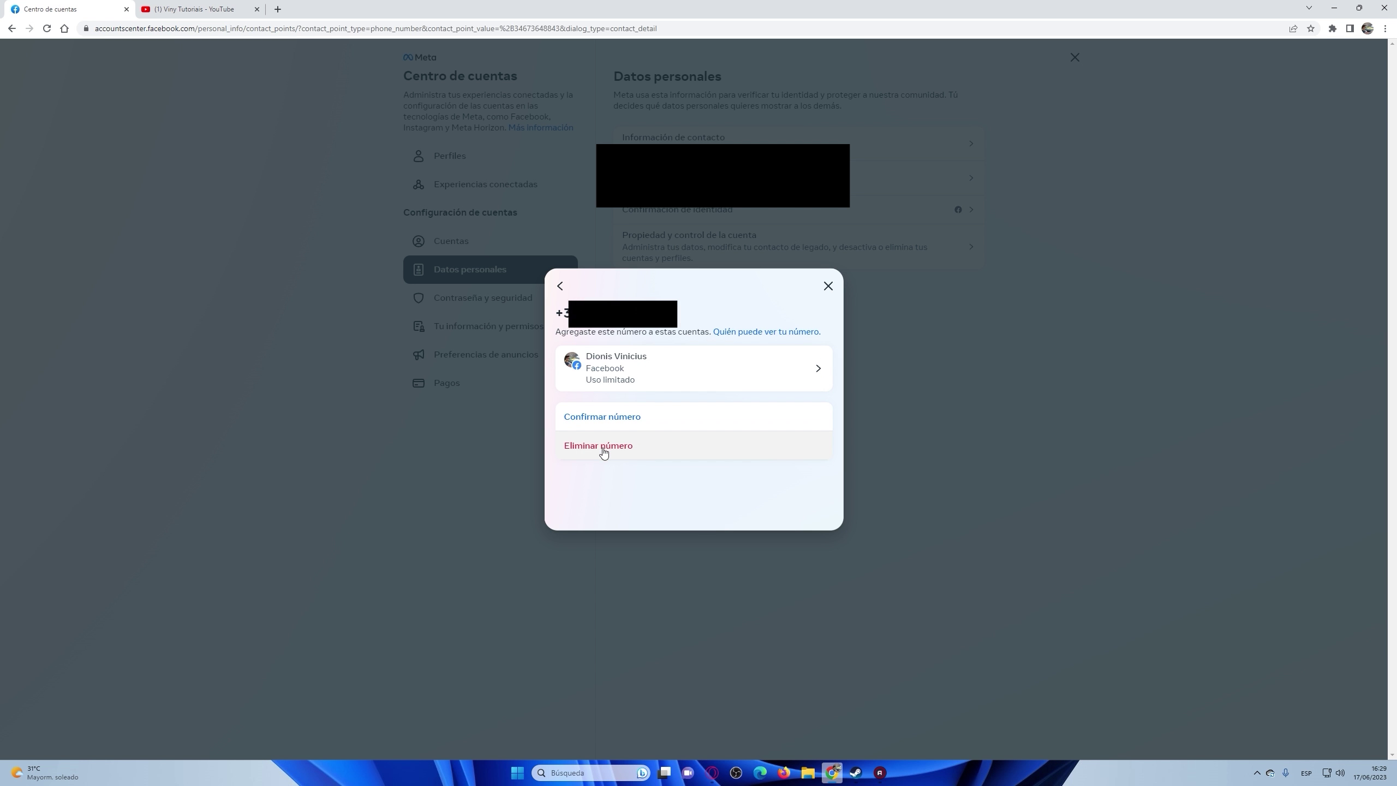
pyautogui.click(604, 451)
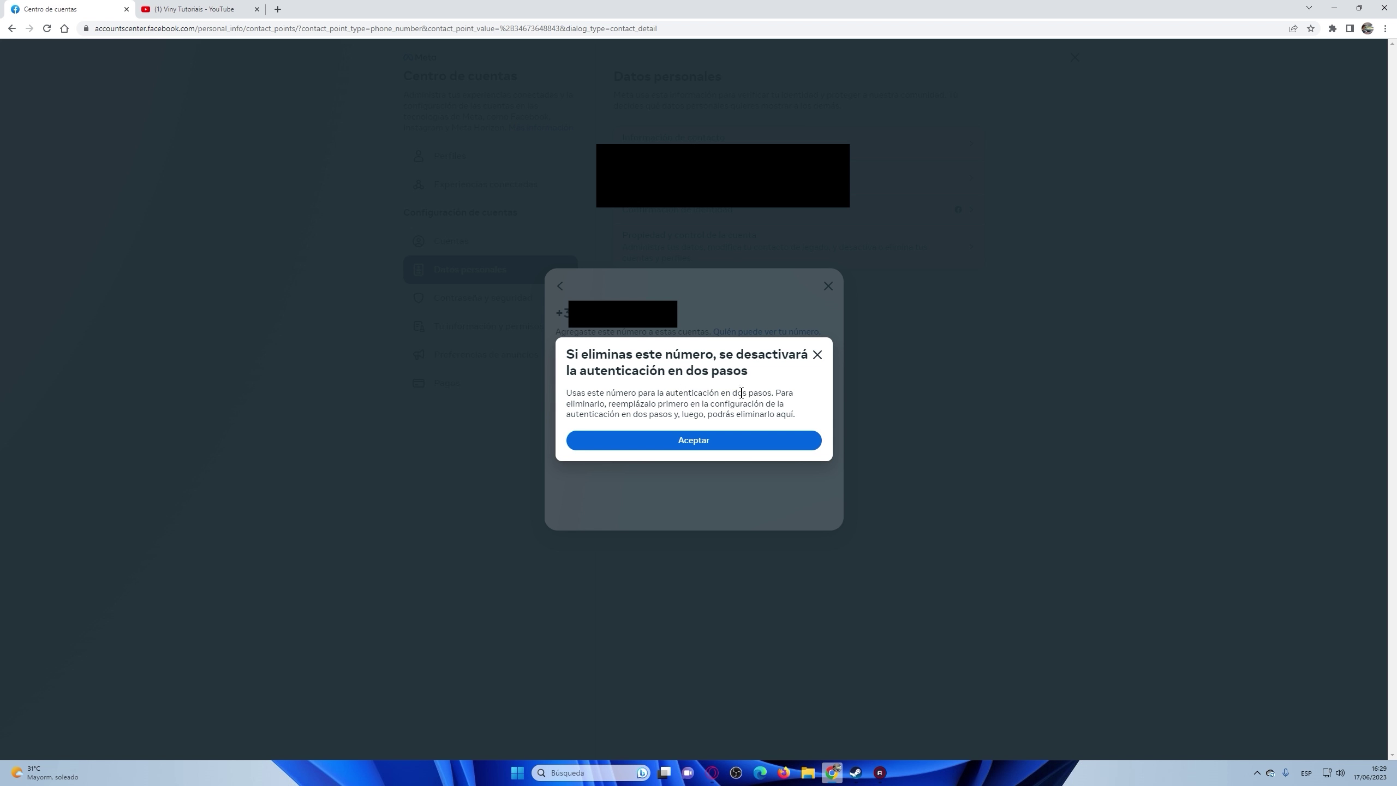
pyautogui.click(695, 443)
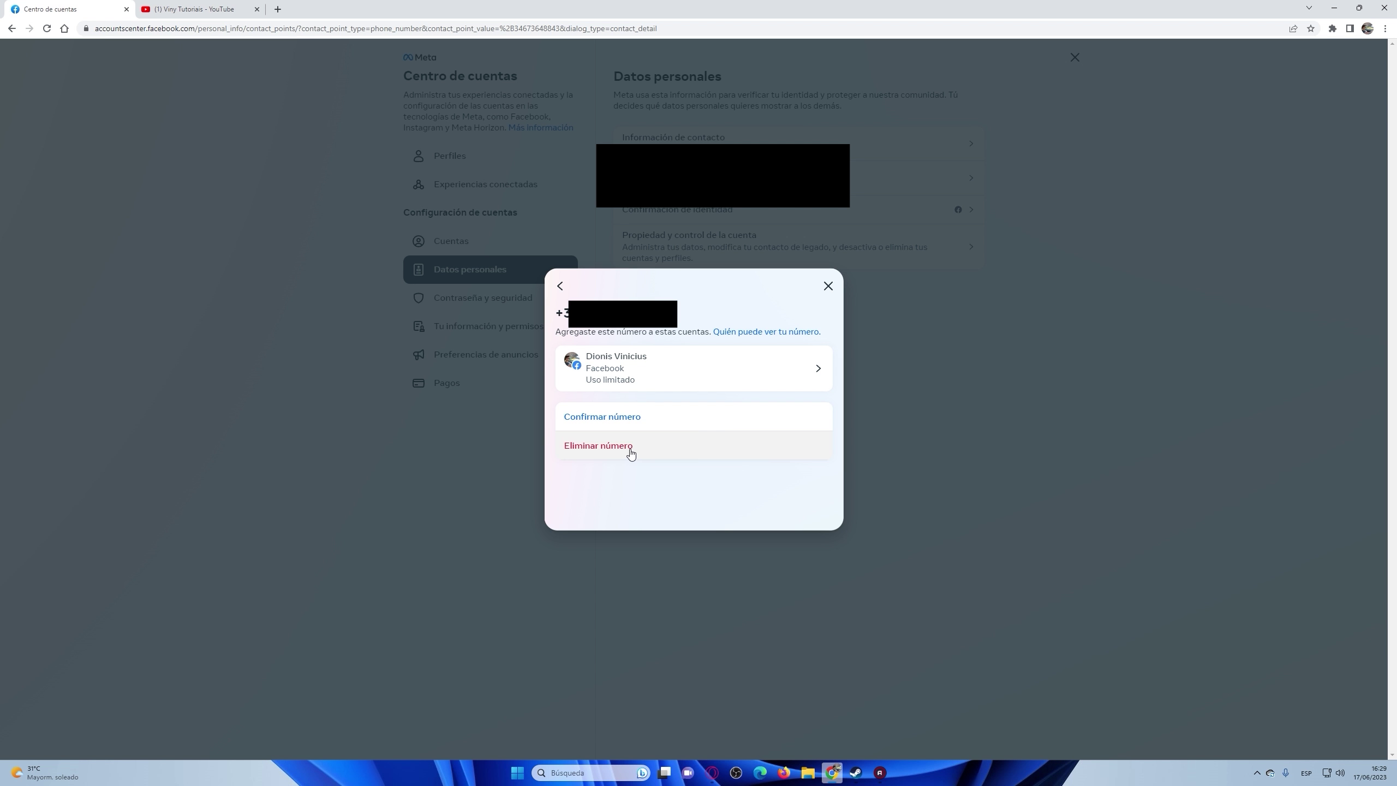
pyautogui.click(655, 453)
pyautogui.click(720, 441)
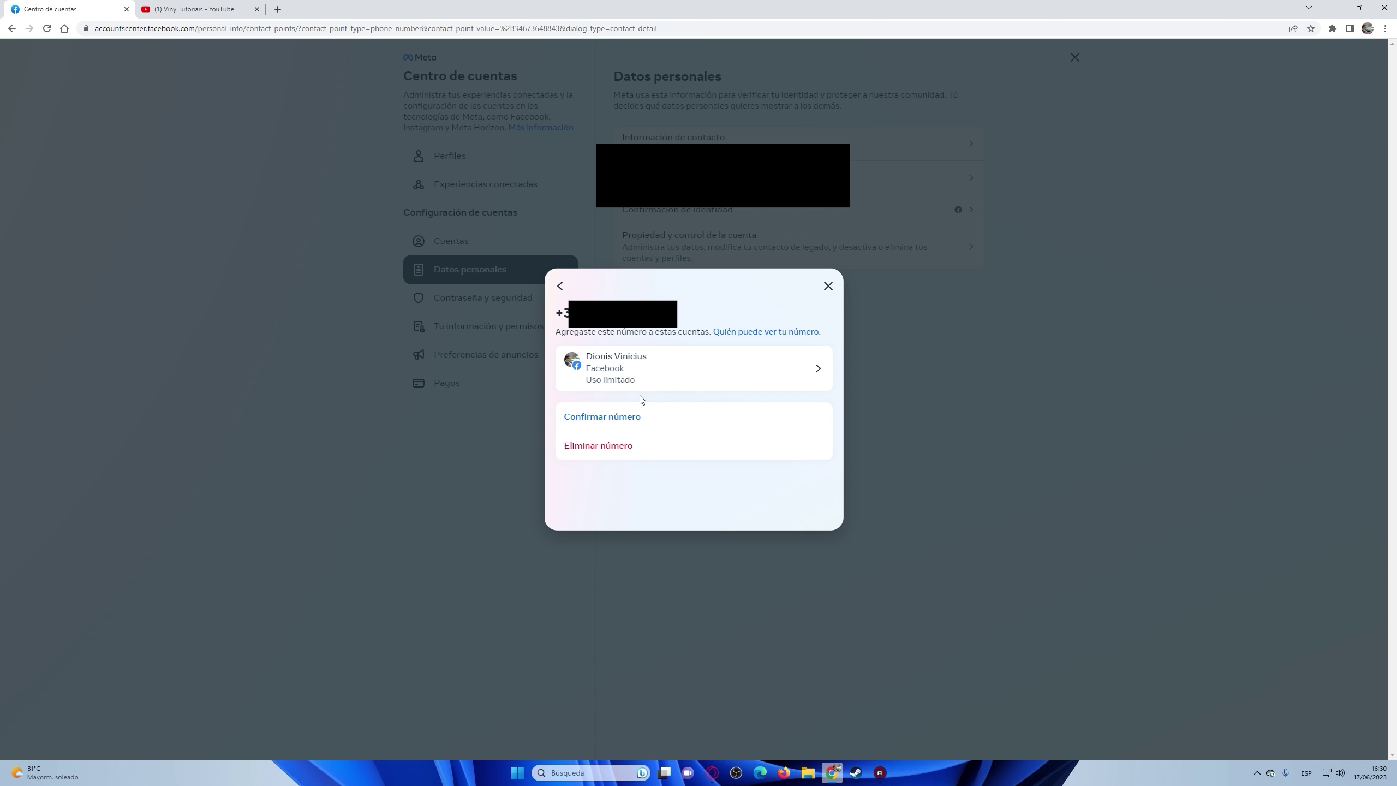
pyautogui.click(560, 286)
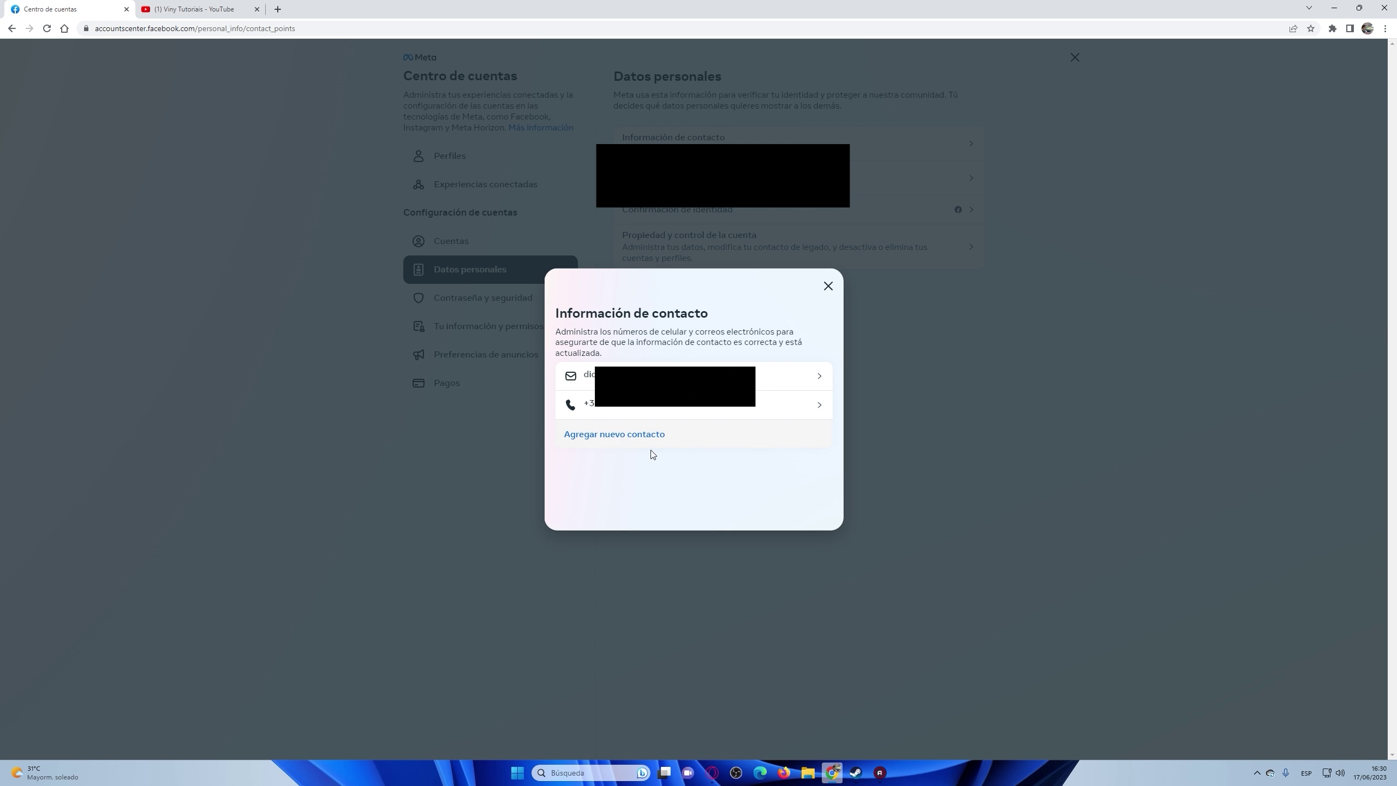
# - Start adding a new mobile number contact and set its country code to España (+34)
pyautogui.click(650, 435)
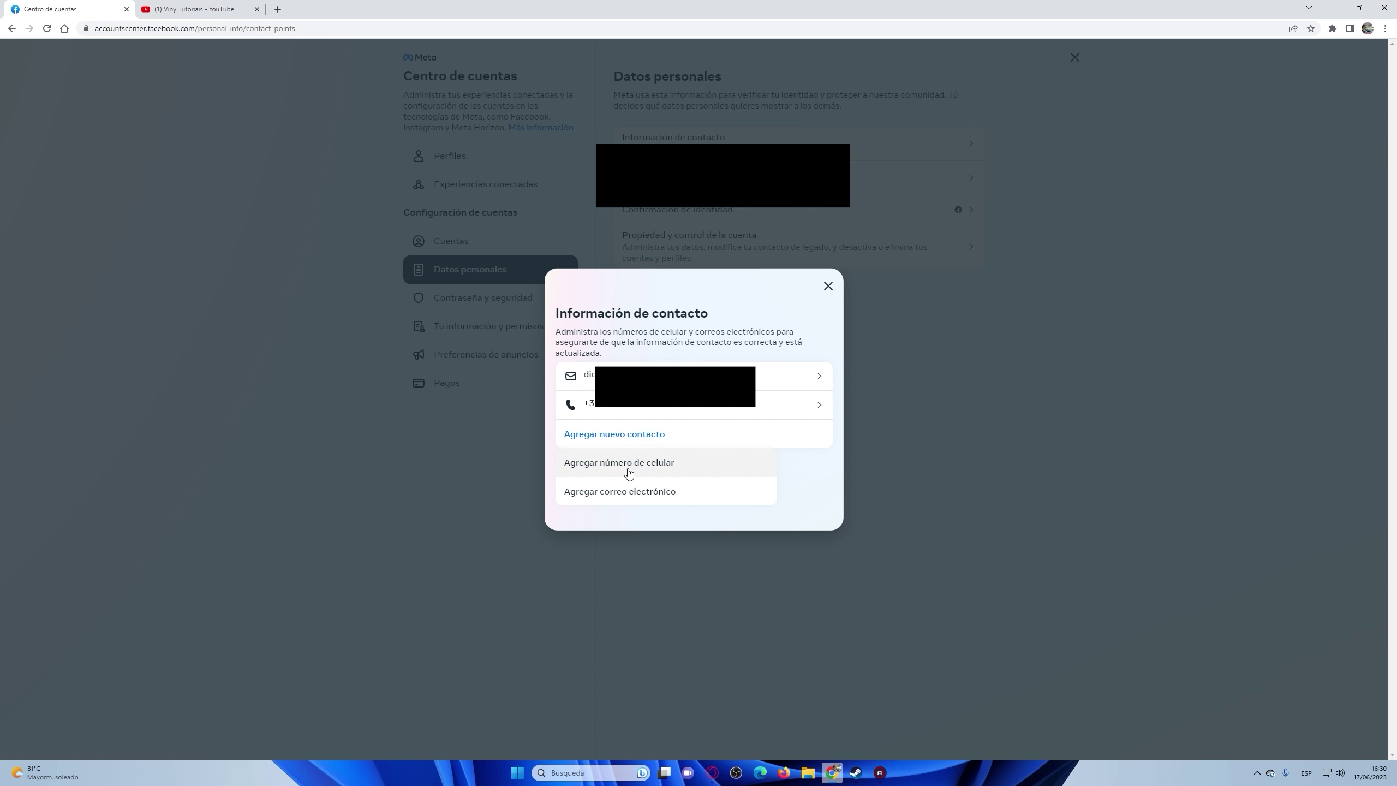
pyautogui.click(634, 465)
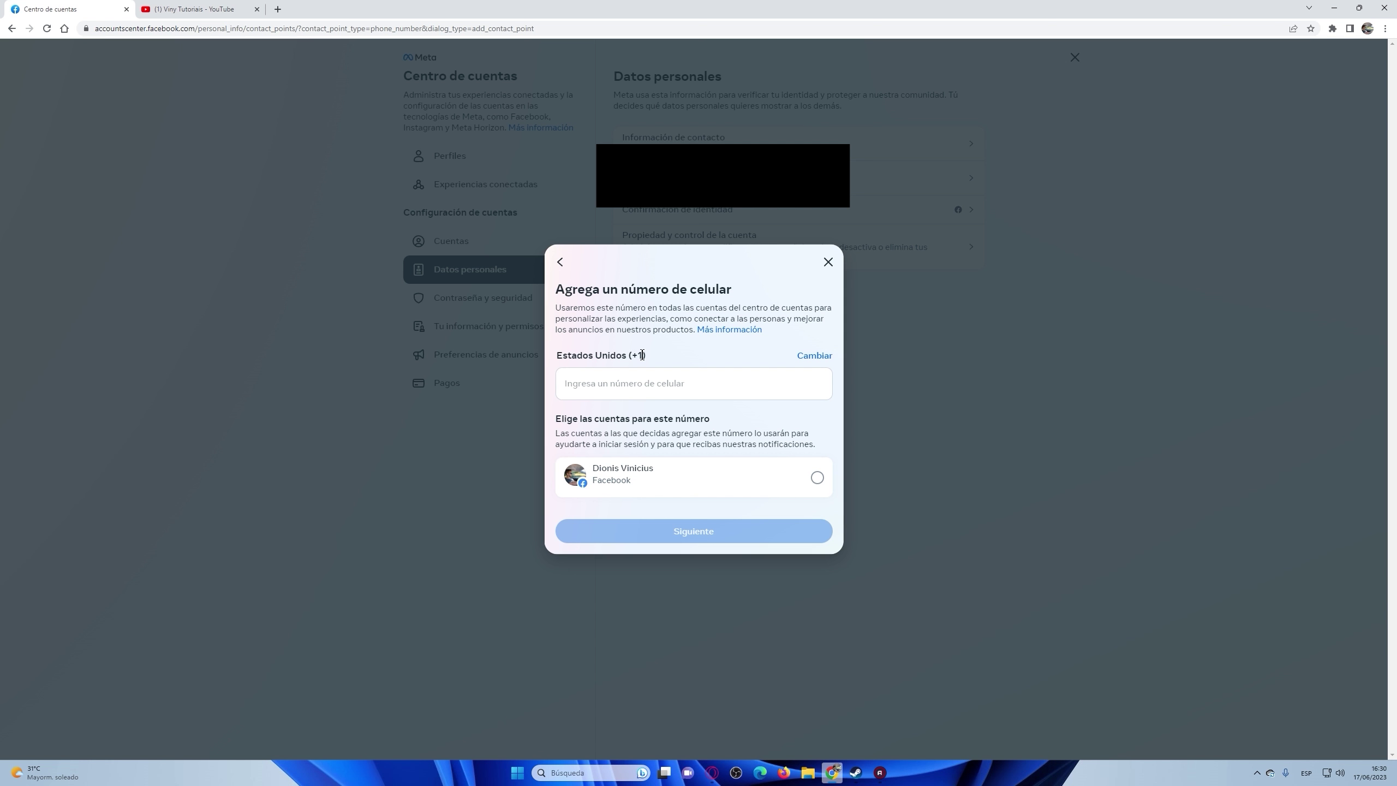
pyautogui.click(815, 356)
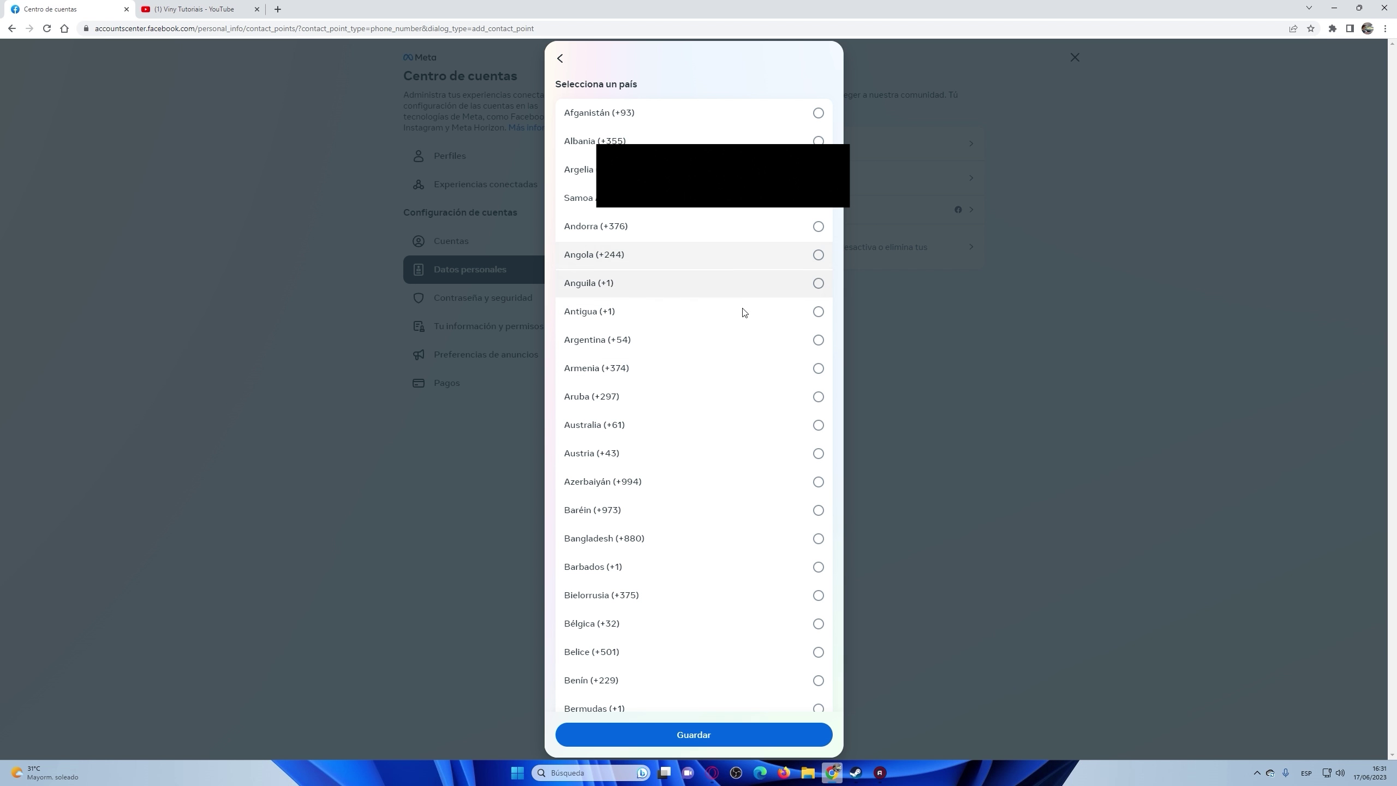
pyautogui.scroll(-8, 743, 312)
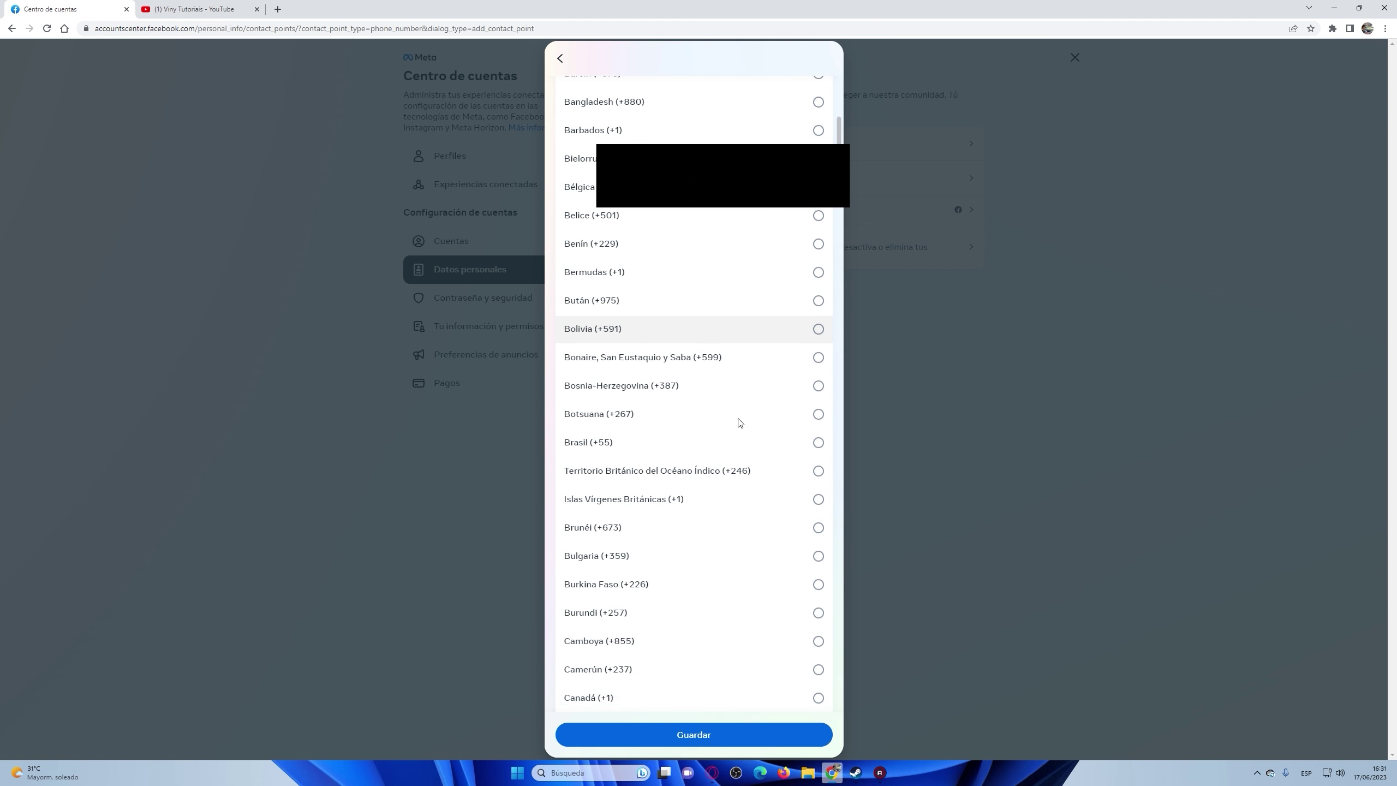
pyautogui.scroll(3, 761, 407)
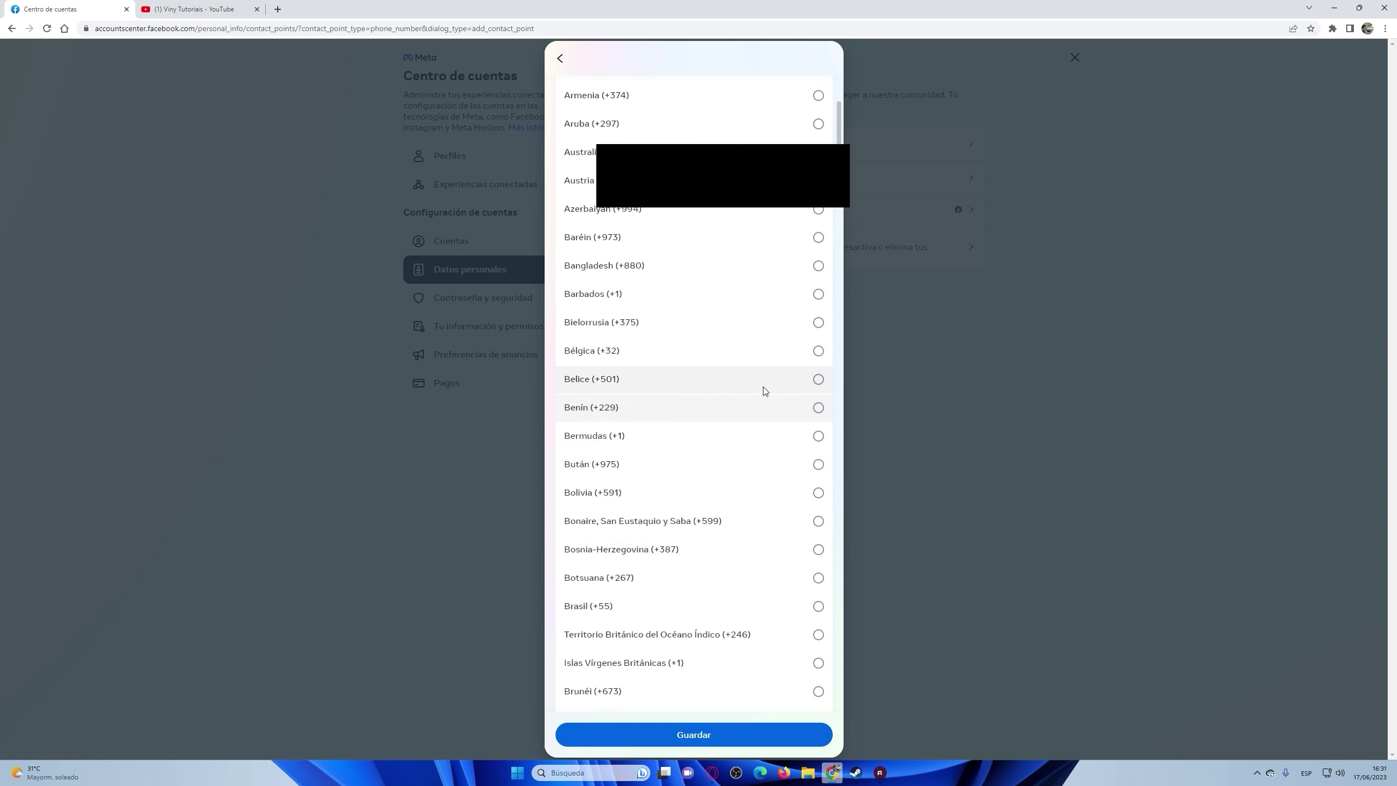
pyautogui.scroll(5, 767, 374)
pyautogui.scroll(-2, 731, 292)
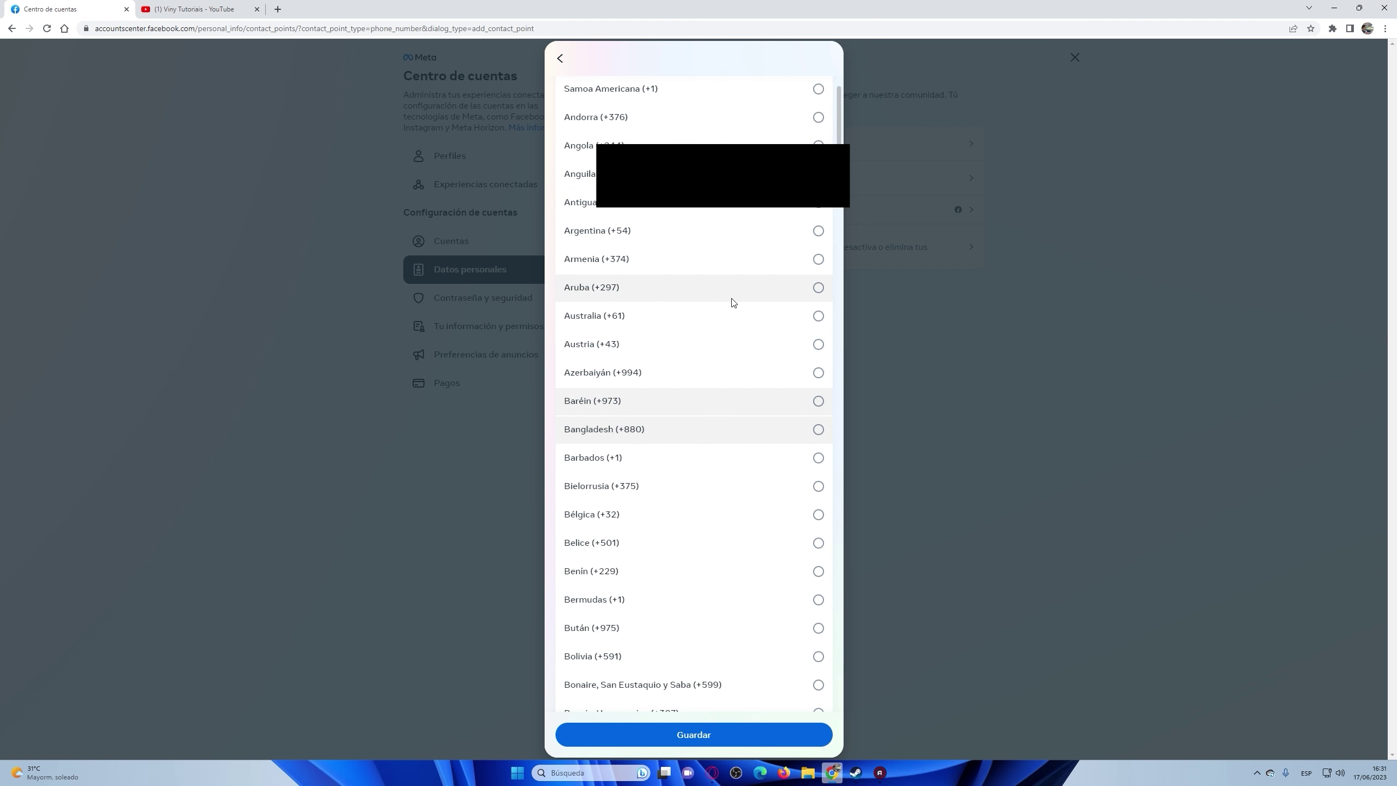
pyautogui.scroll(-10, 732, 302)
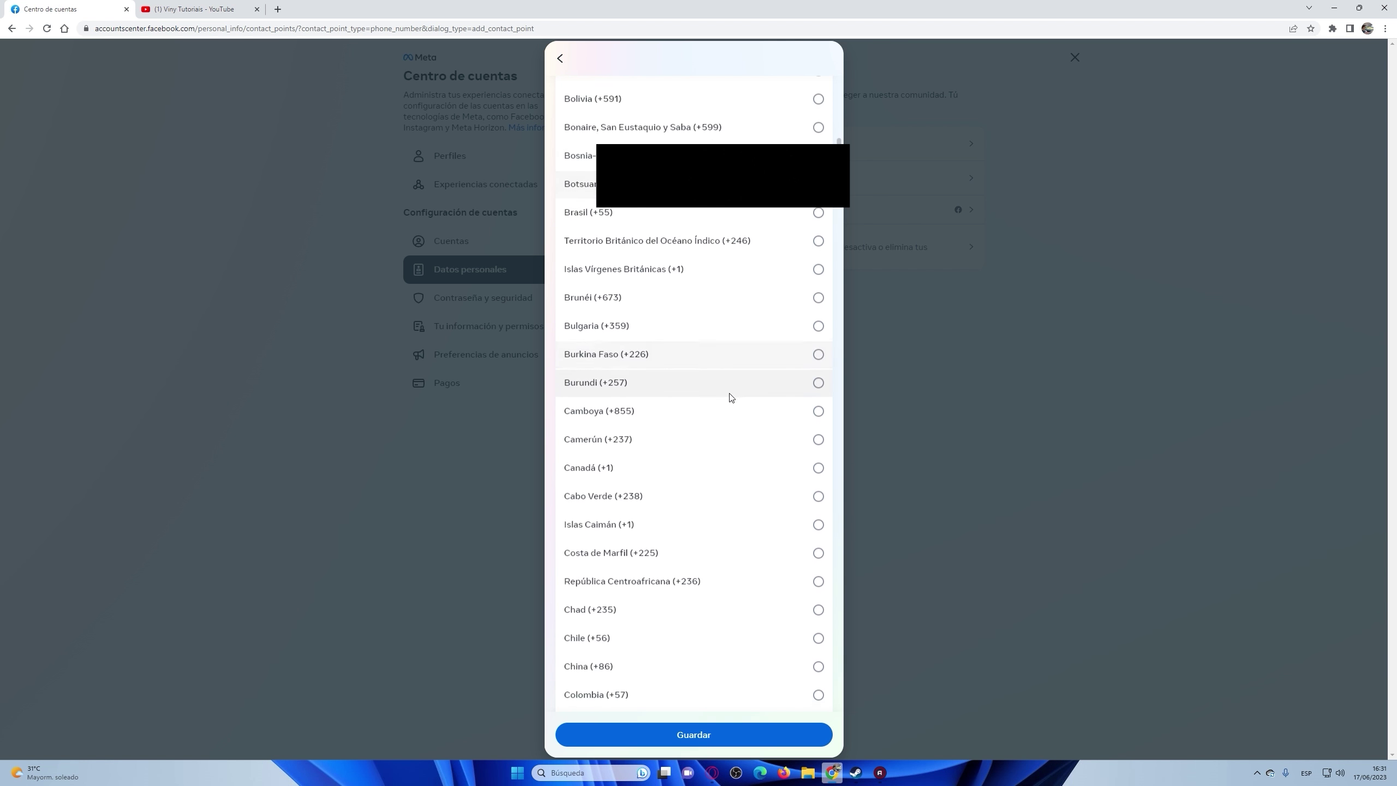
pyautogui.scroll(-20, 731, 397)
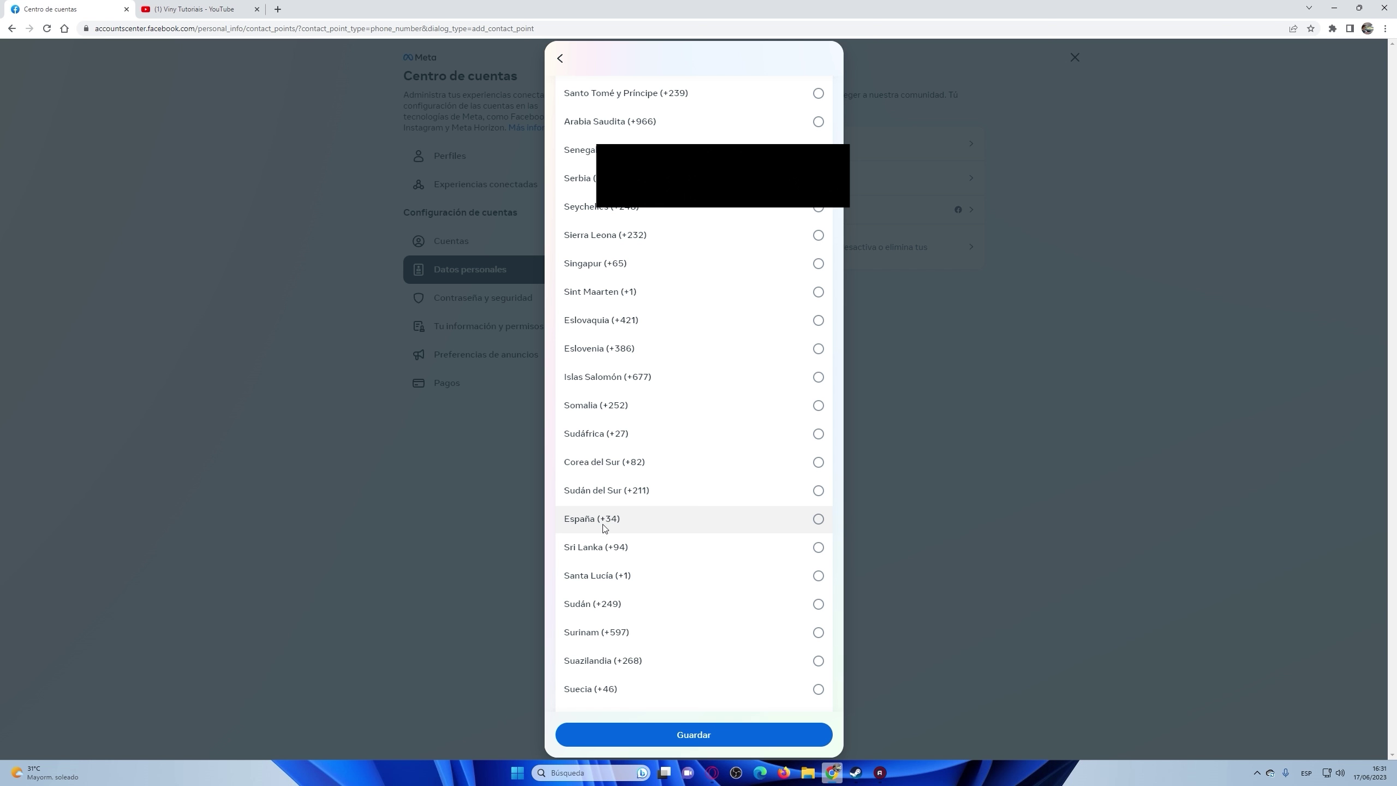
pyautogui.click(817, 520)
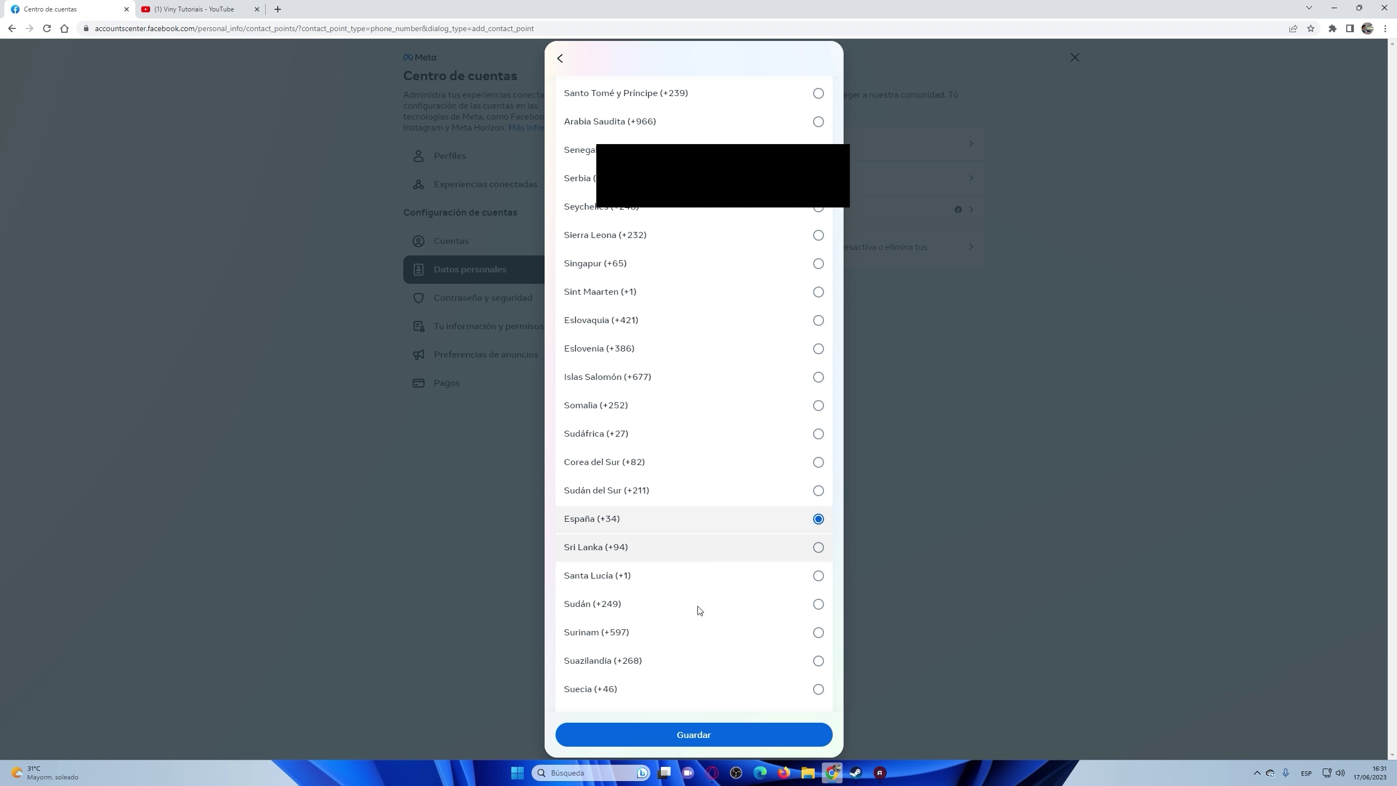
pyautogui.click(732, 735)
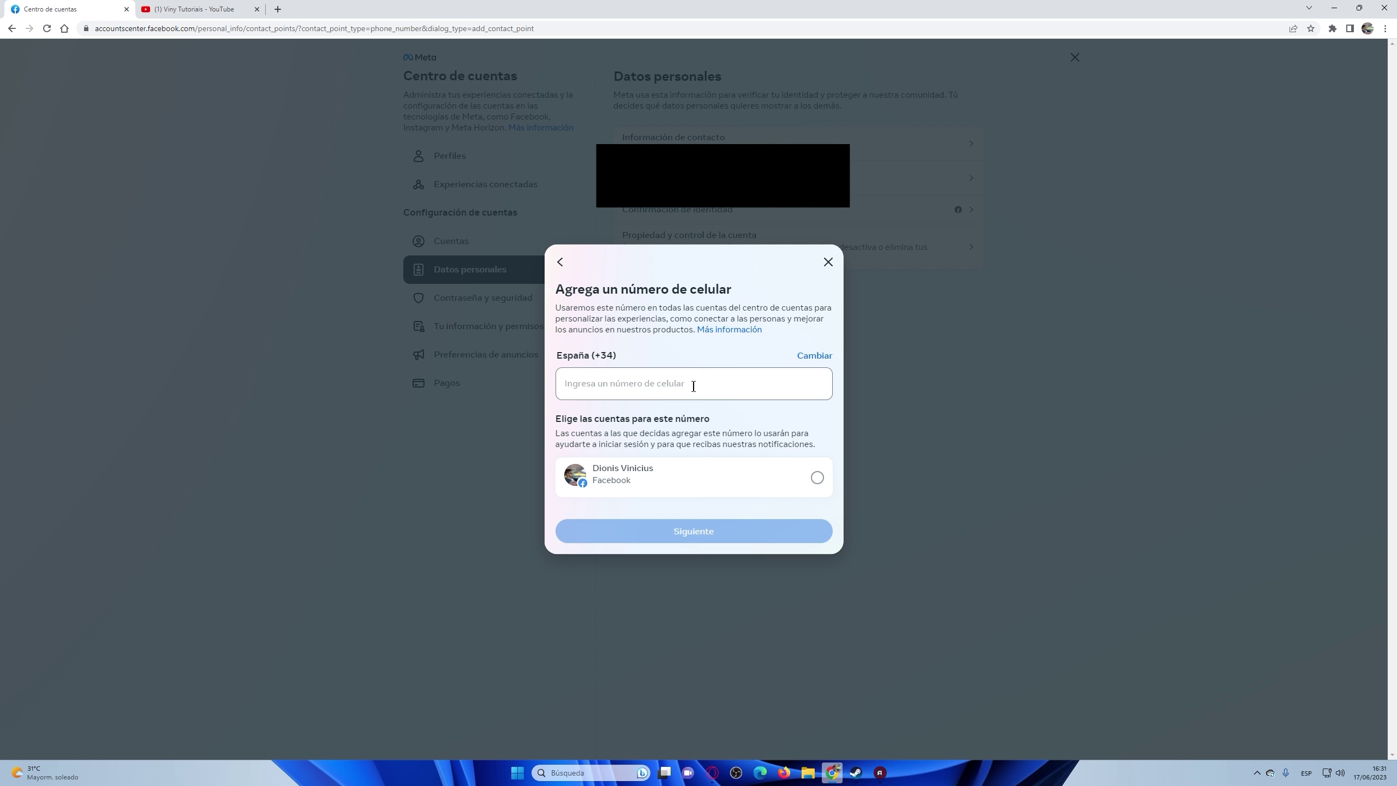
# - Enter the new mobile number for the Facebook account and verify it with the confirmation code
pyautogui.click(667, 386)
pyautogui.hotkey('ctrl', 'v')
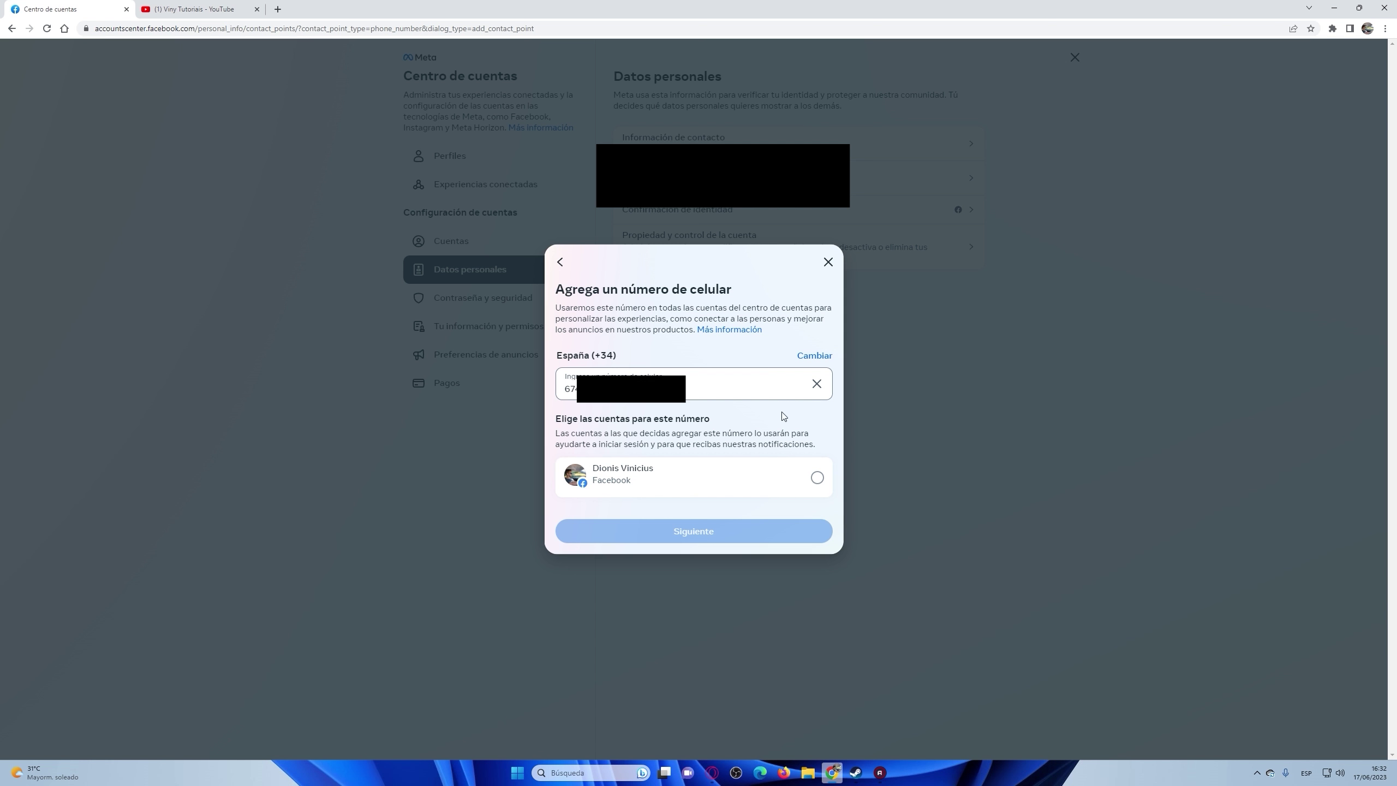
pyautogui.click(817, 478)
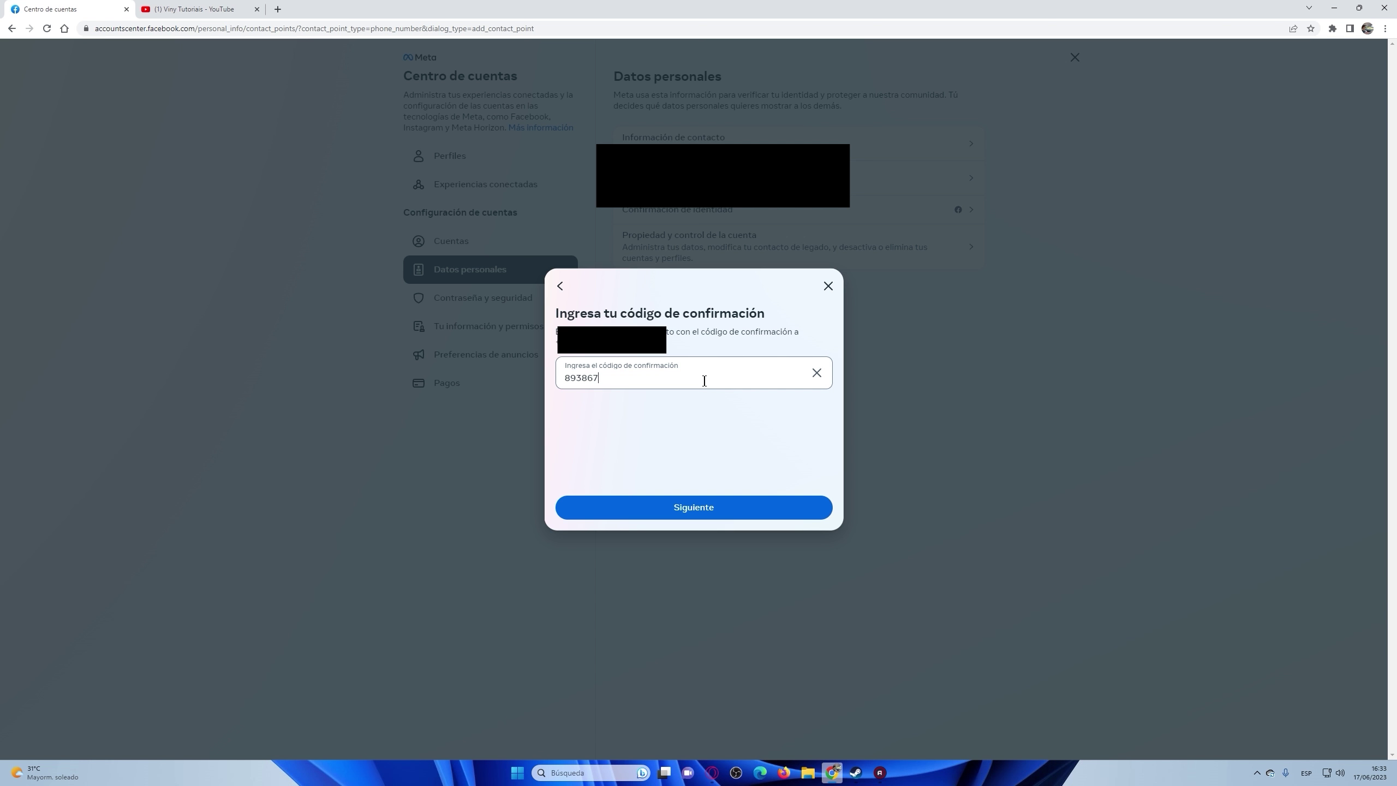
pyautogui.click(739, 511)
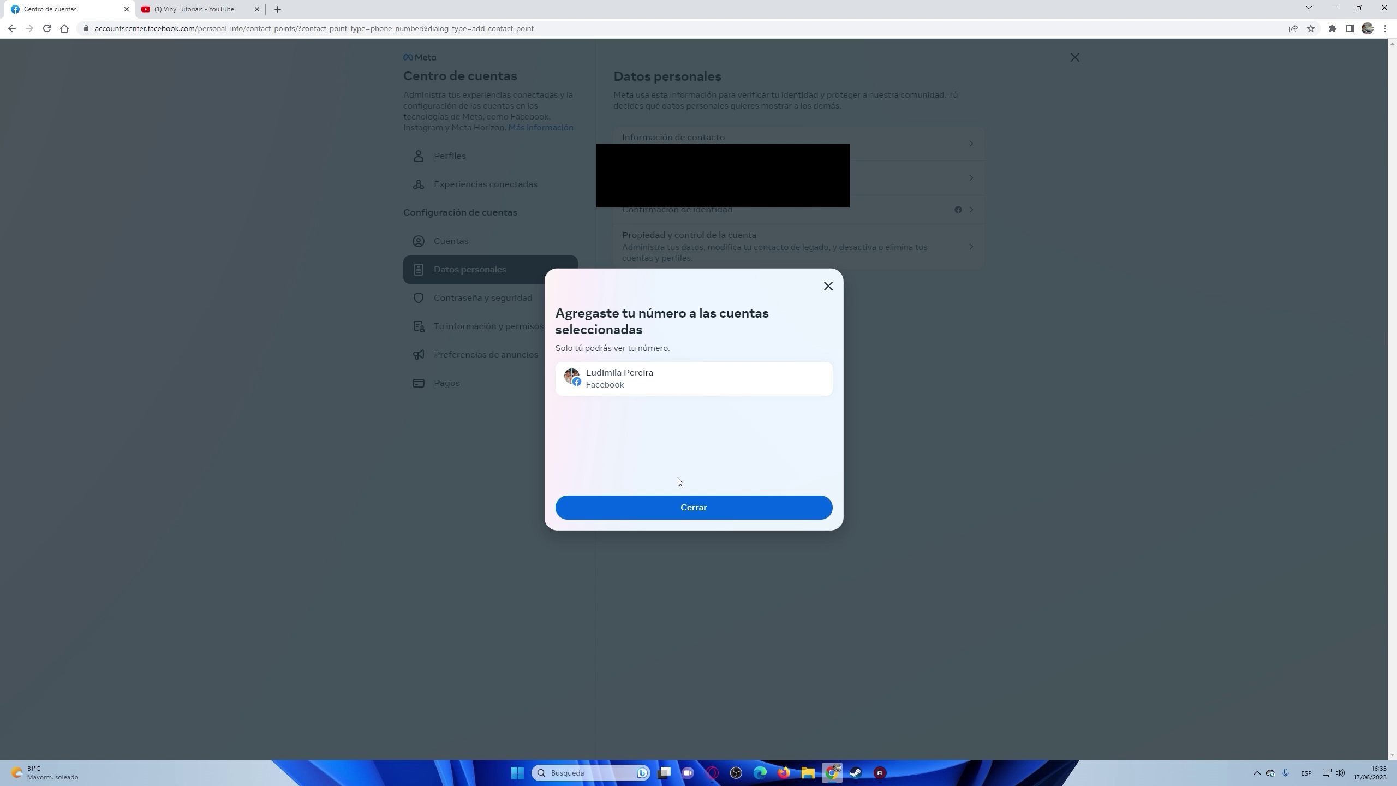
pyautogui.click(700, 505)
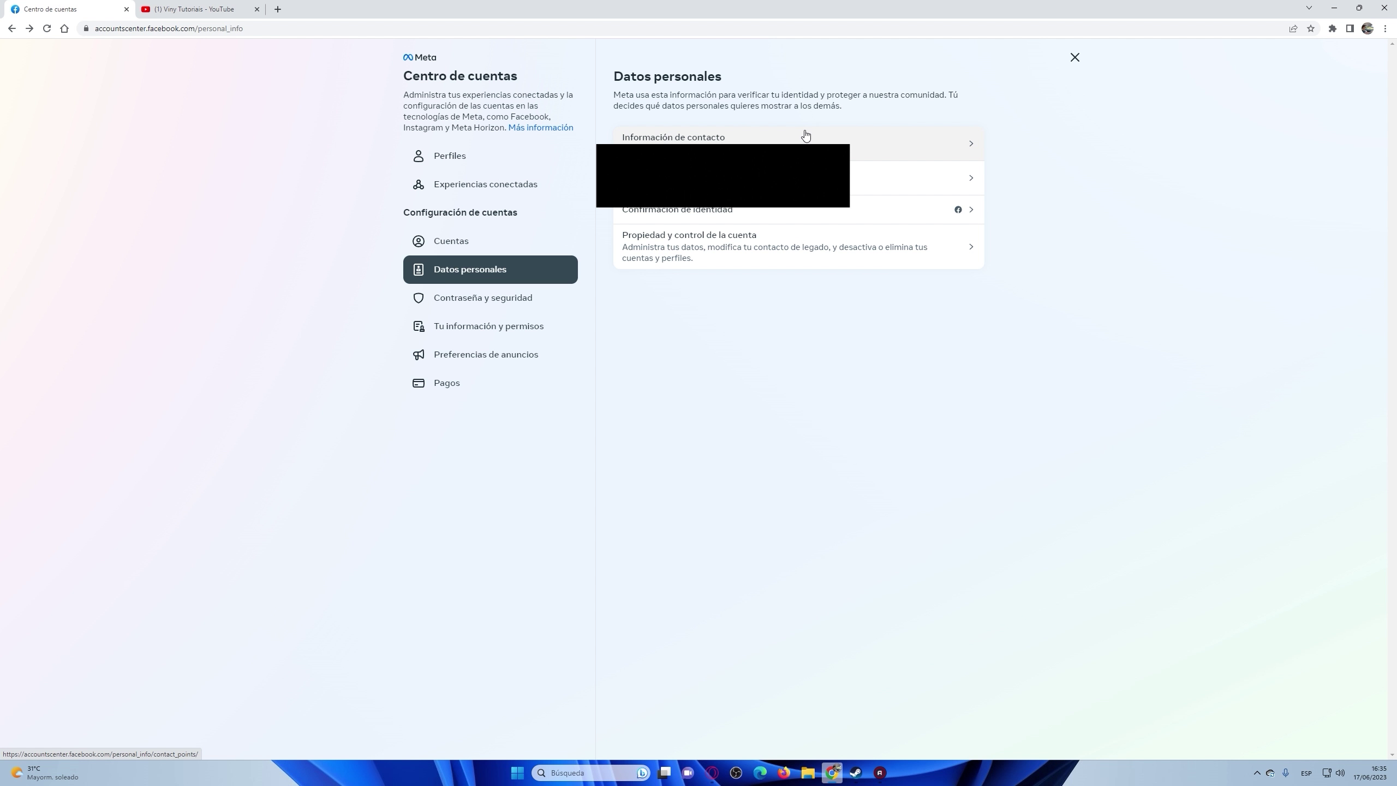
# - Delete the old mobile number, the first one listed in the contact information
pyautogui.click(957, 146)
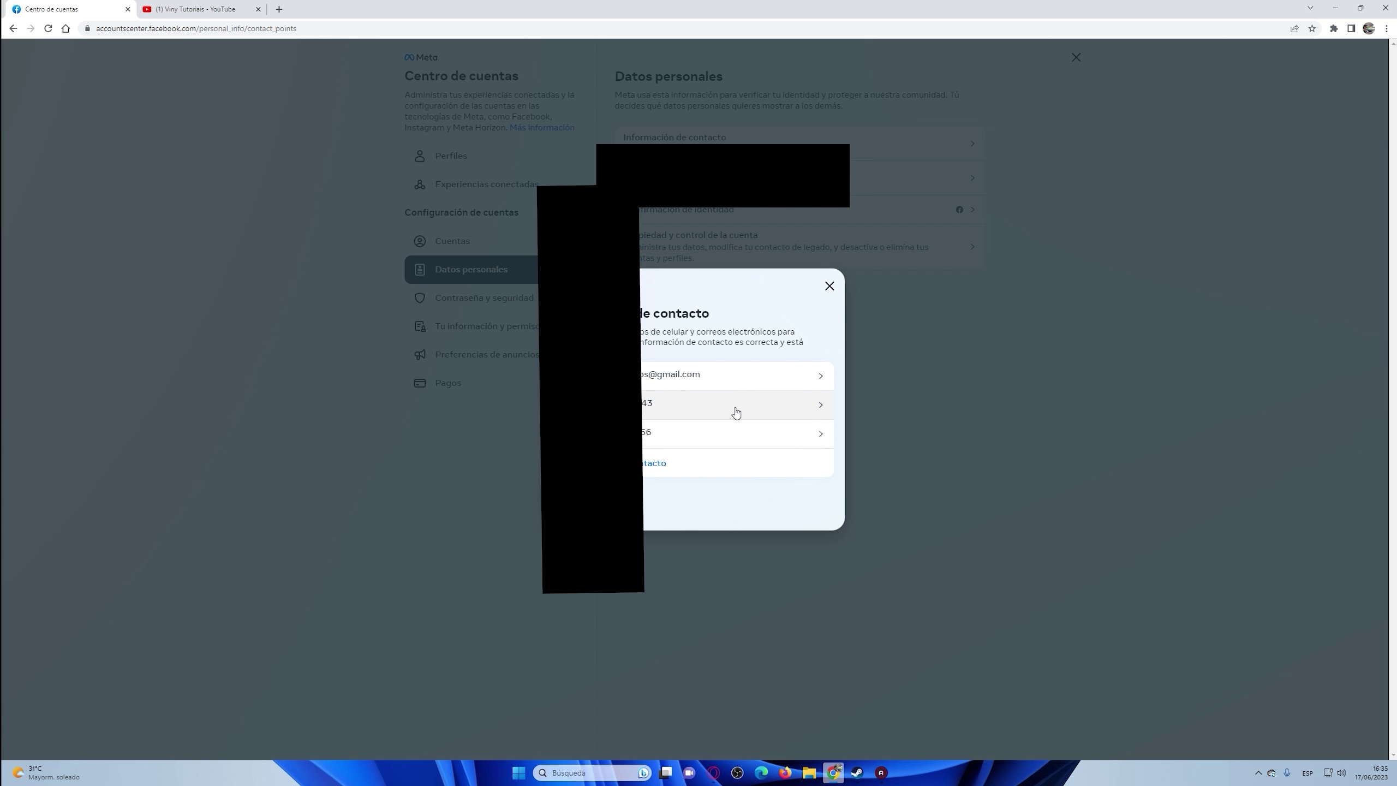
pyautogui.click(822, 406)
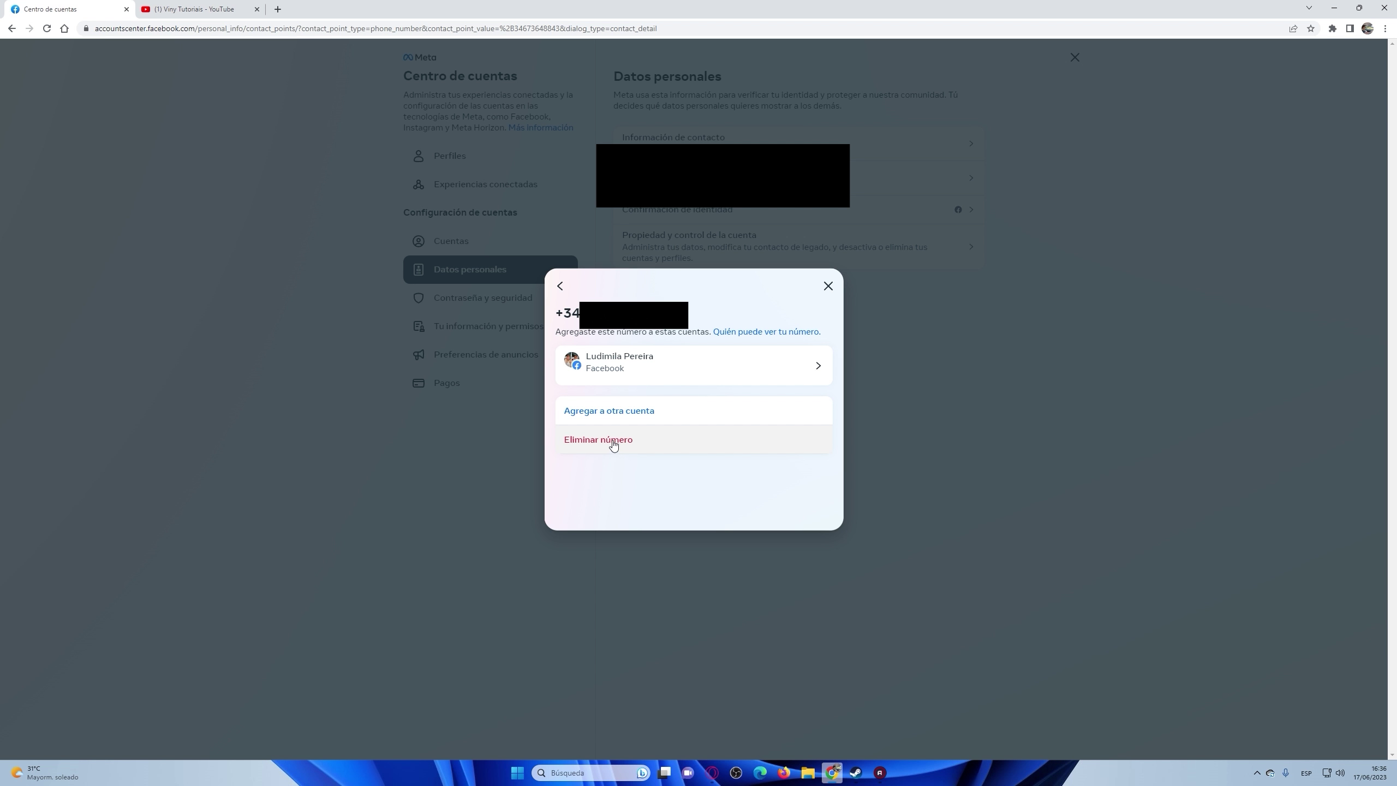
pyautogui.click(611, 443)
pyautogui.click(750, 440)
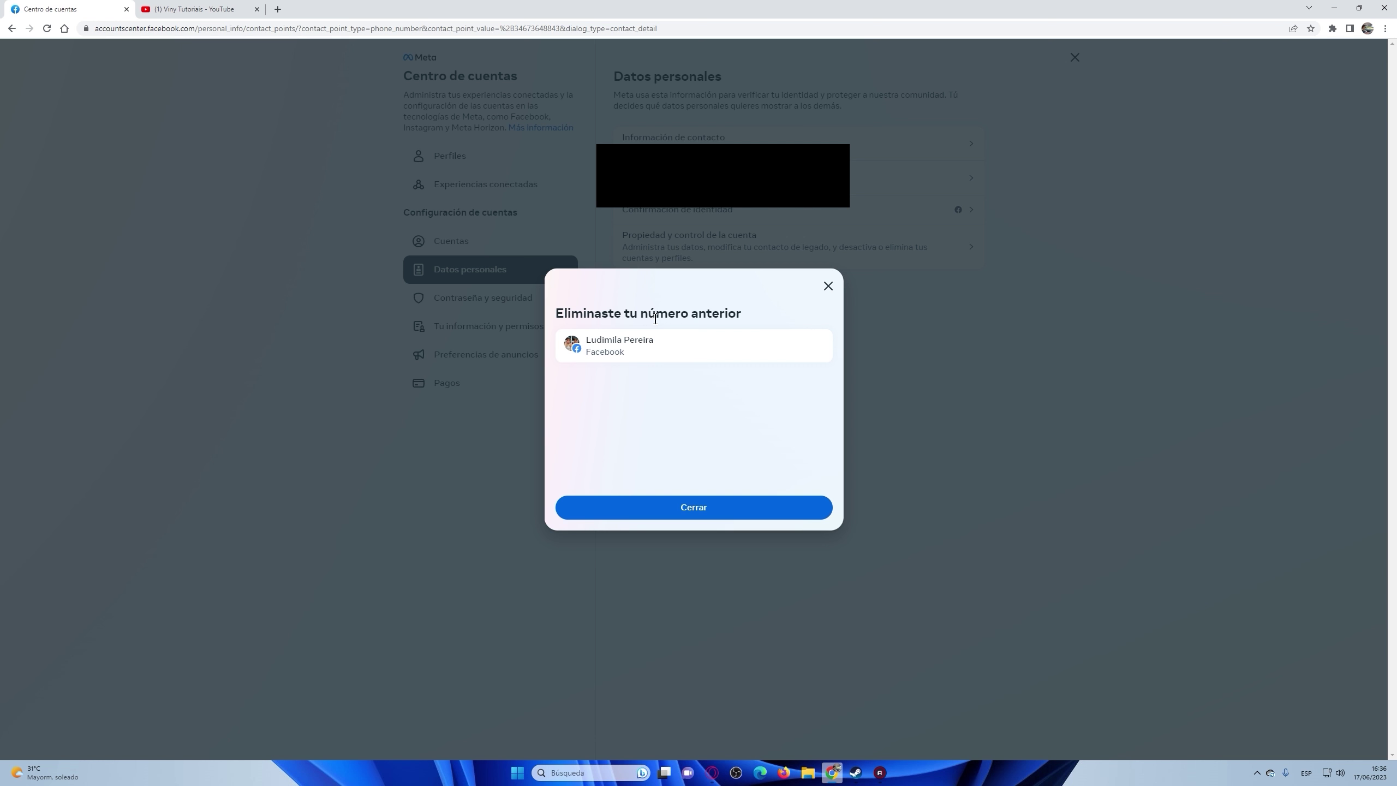
pyautogui.click(693, 509)
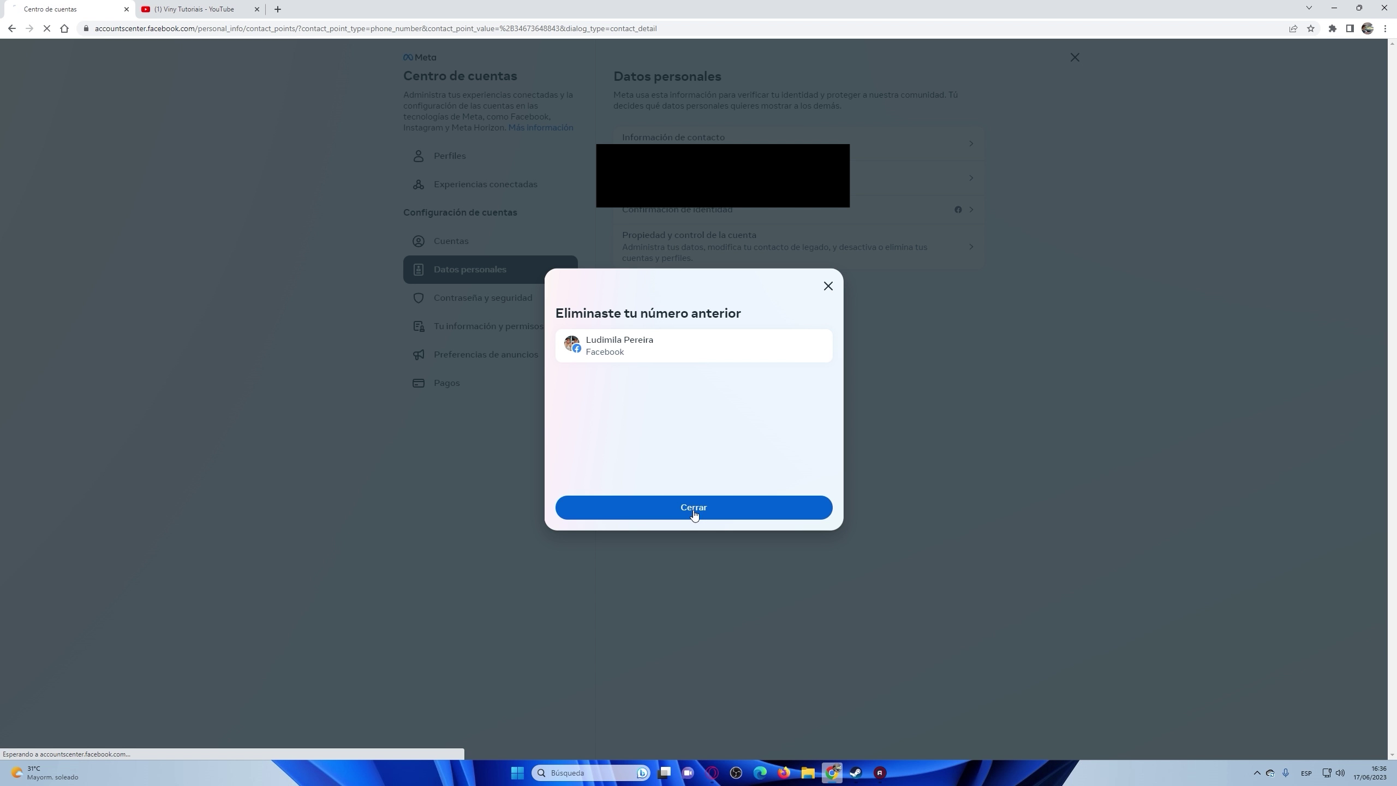